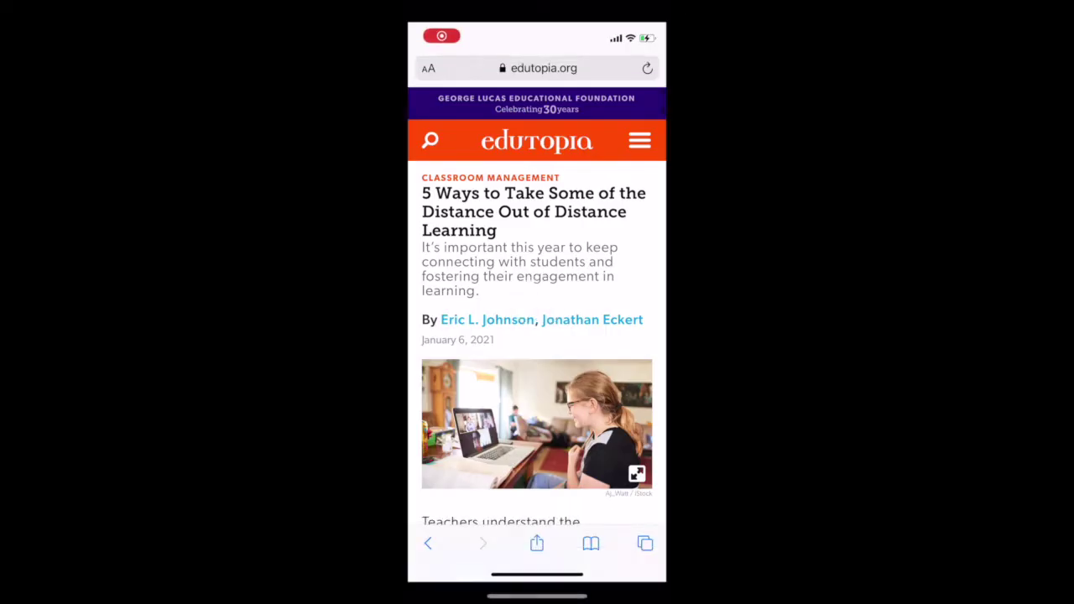
Step: Take a screenshot of the Edutopia distance learning article and expand it to the full page
{"action": "scroll", "coordinate": [537, 335], "scroll_direction": "down", "scroll_amount": 2}
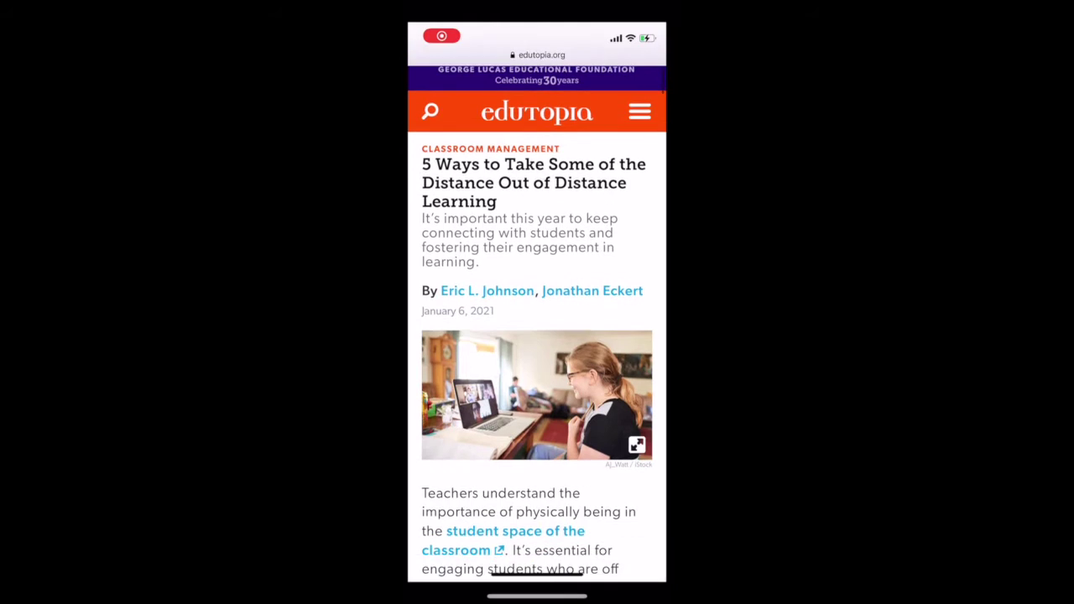
{"action": "scroll", "coordinate": [537, 336], "scroll_direction": "down", "scroll_amount": 10}
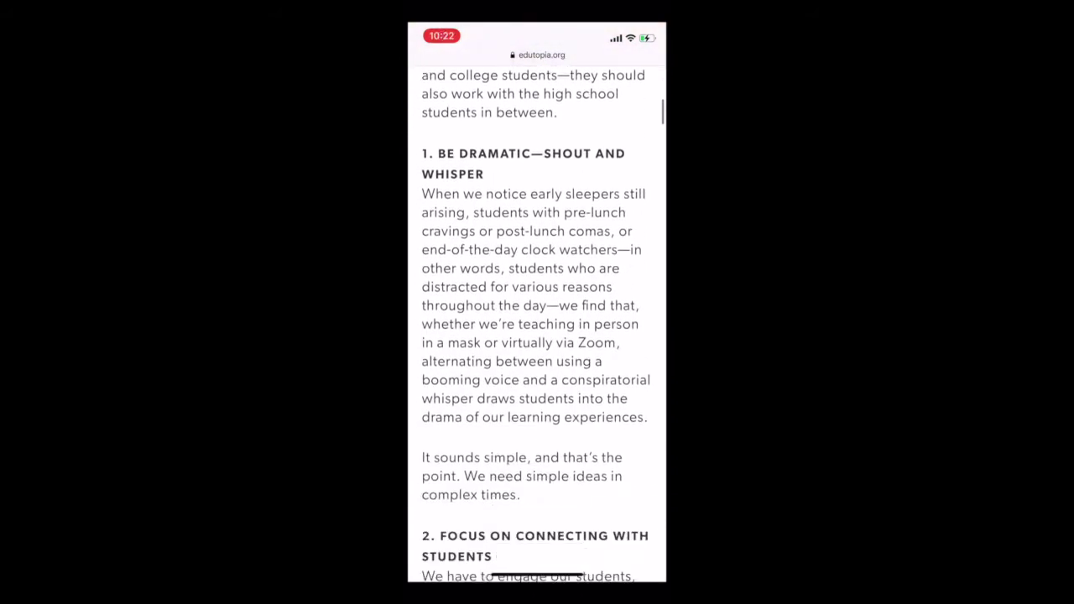
{"action": "scroll", "coordinate": [537, 336], "scroll_direction": "down", "scroll_amount": 8}
{"action": "scroll", "coordinate": [537, 335], "scroll_direction": "up", "scroll_amount": 5}
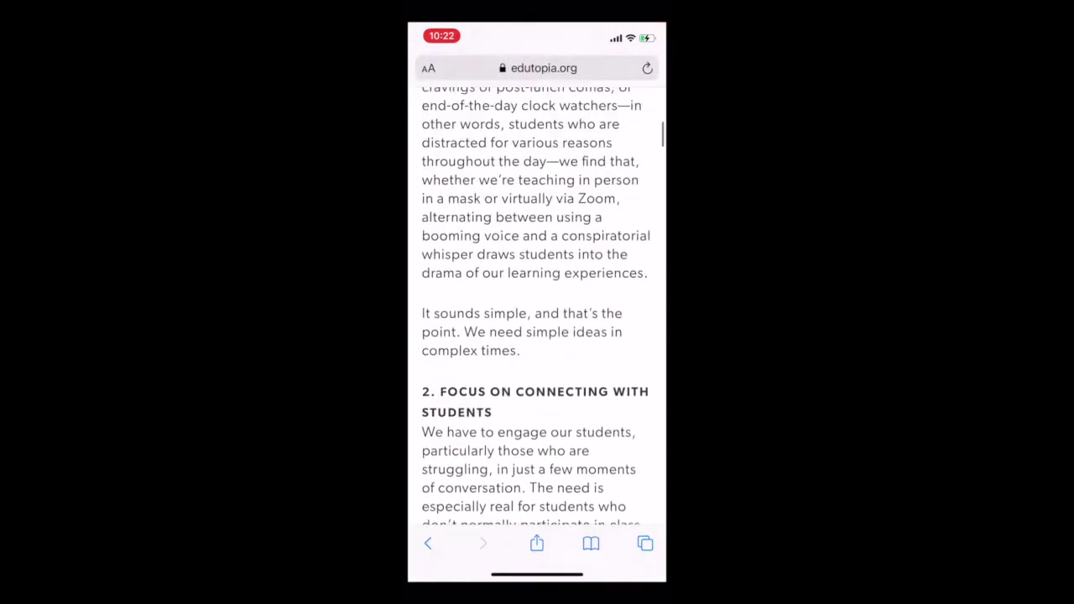
{"action": "scroll", "coordinate": [537, 335], "scroll_direction": "up", "scroll_amount": 10}
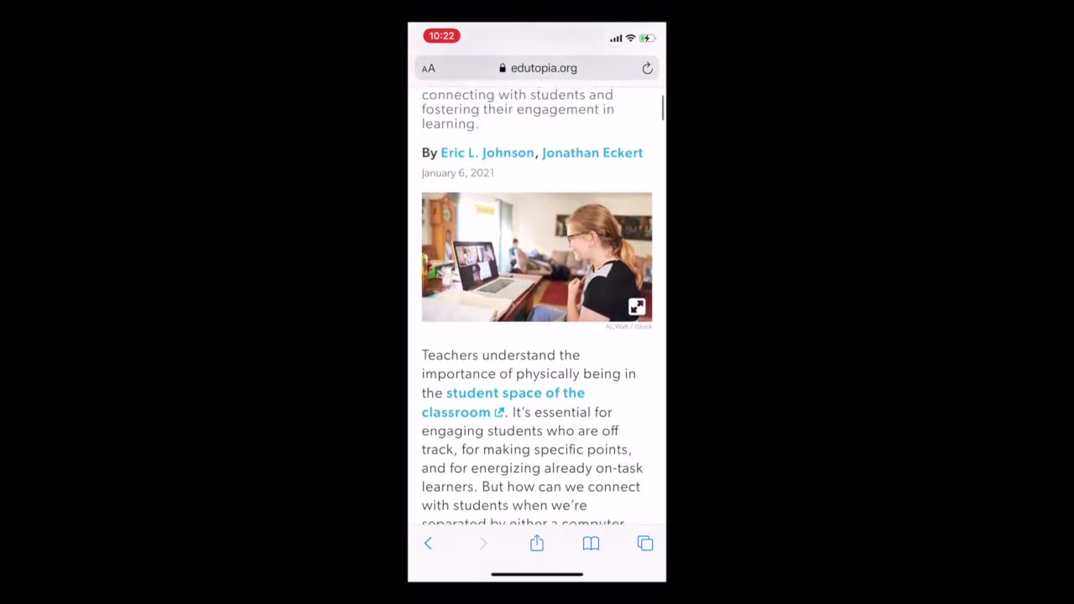
{"action": "key", "text": "Print"}
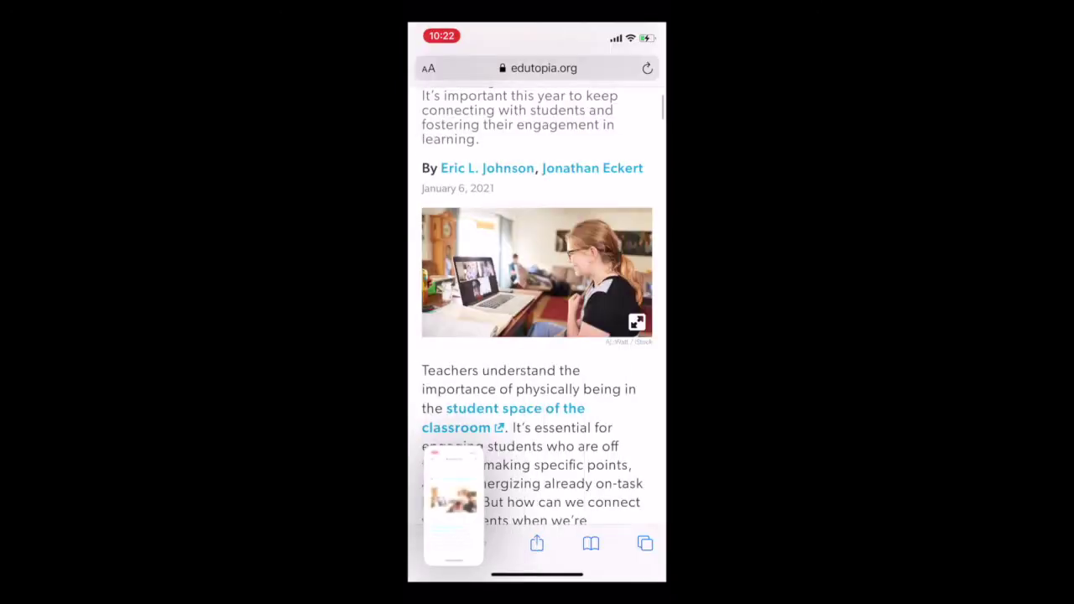
{"action": "left_click", "coordinate": [453, 503]}
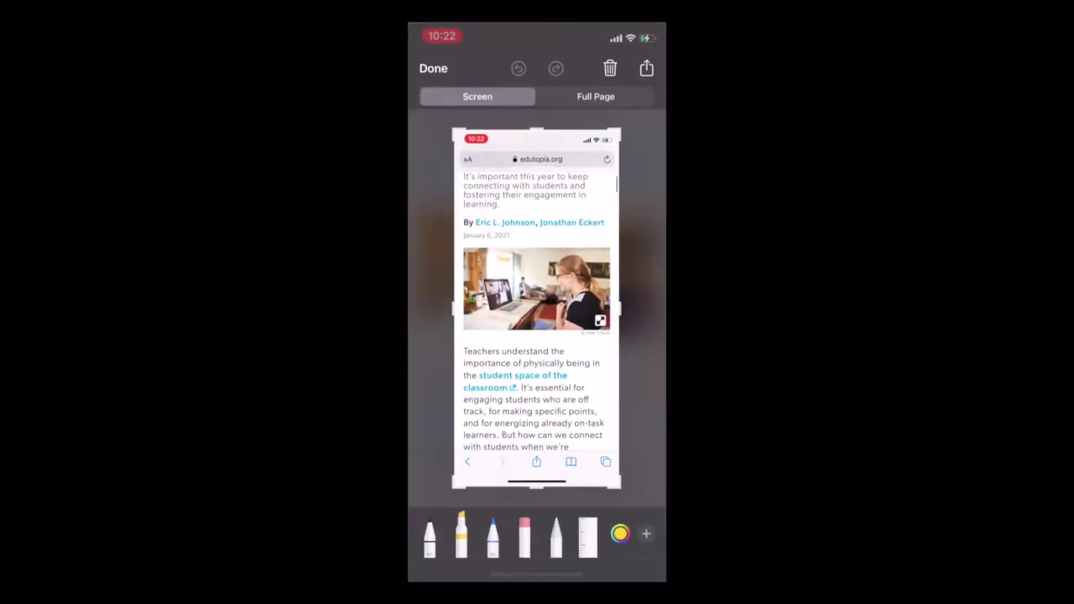
{"action": "left_click", "coordinate": [595, 95]}
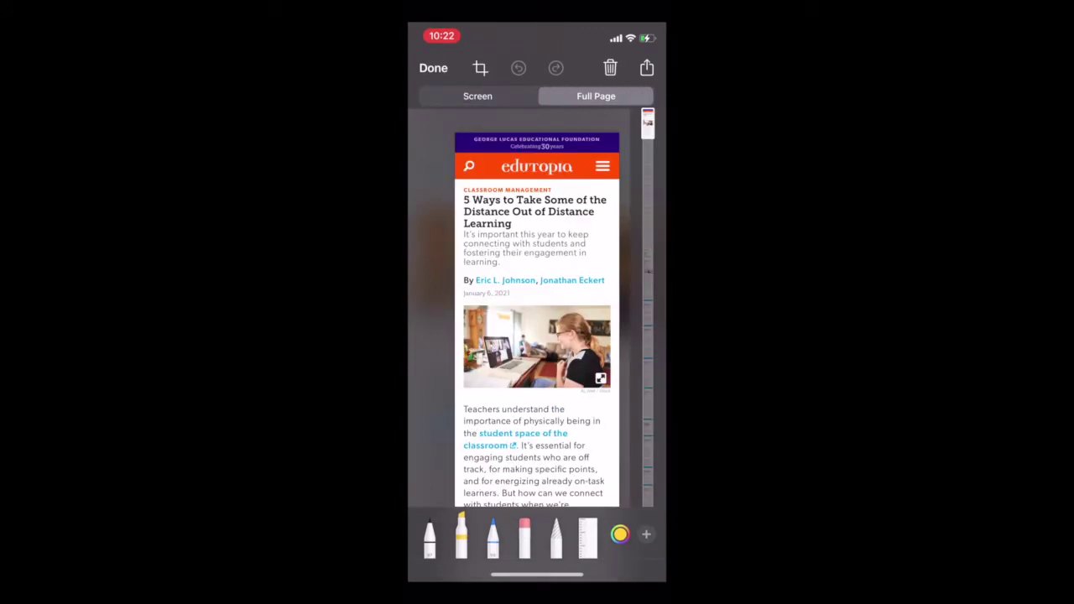
Step: Check the full-page capture and save it as a PDF to Google Drive through Files
{"action": "scroll", "coordinate": [536, 319], "scroll_direction": "down", "scroll_amount": 10}
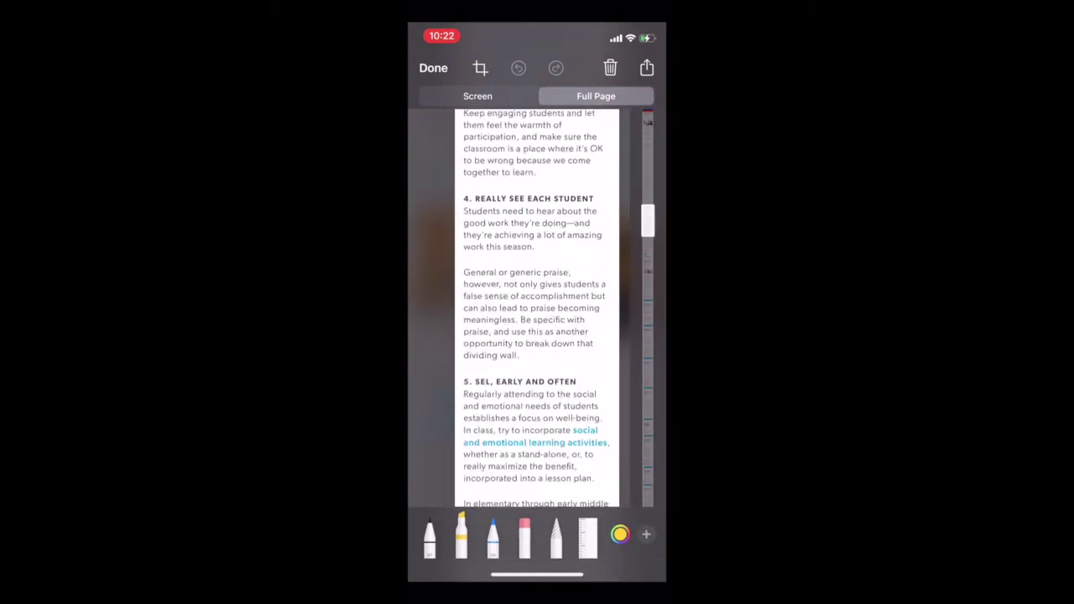
{"action": "scroll", "coordinate": [537, 319], "scroll_direction": "up", "scroll_amount": 10}
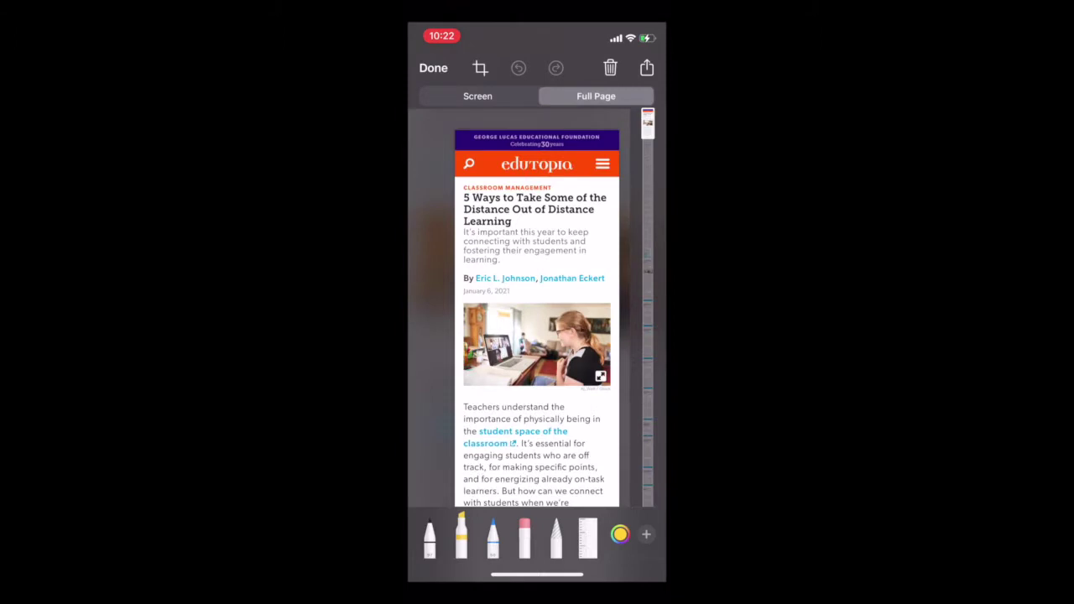
{"action": "left_click", "coordinate": [433, 68]}
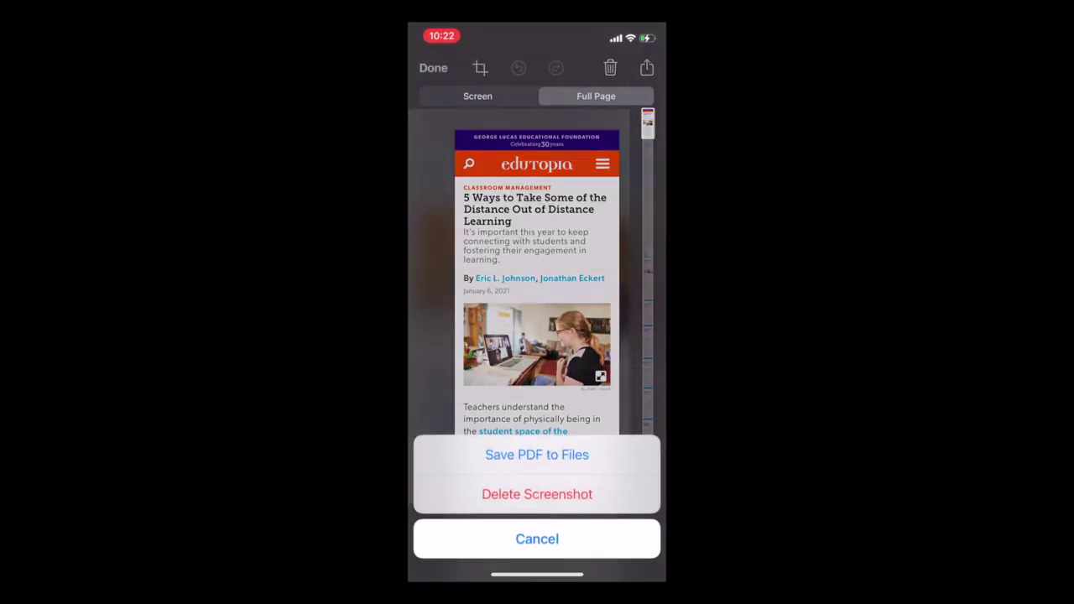
{"action": "left_click", "coordinate": [537, 454]}
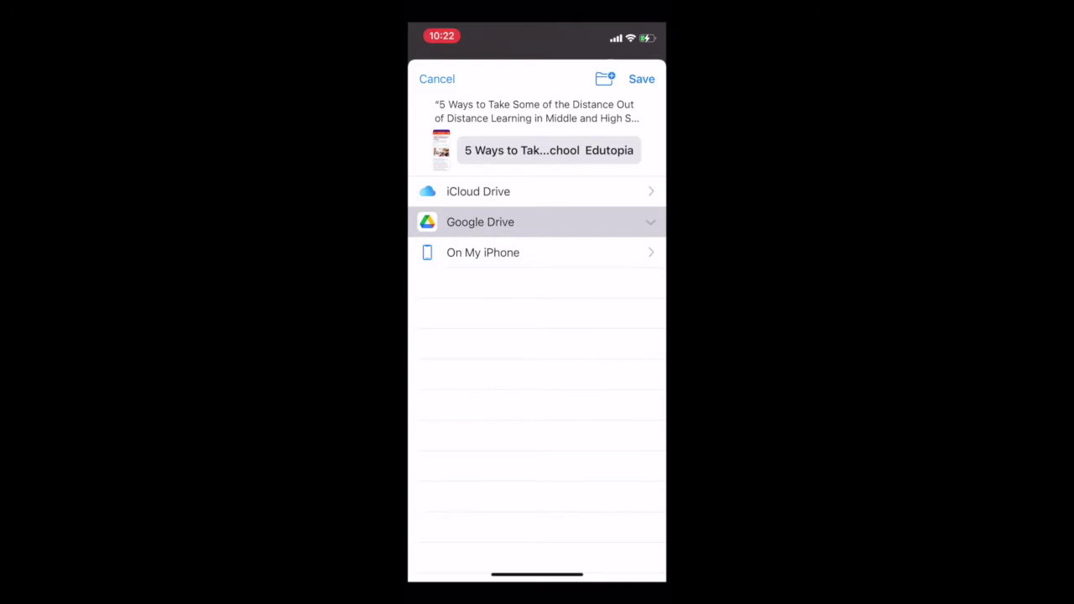
{"action": "scroll", "coordinate": [537, 377], "scroll_direction": "down", "scroll_amount": 2}
{"action": "scroll", "coordinate": [537, 377], "scroll_direction": "up", "scroll_amount": 2}
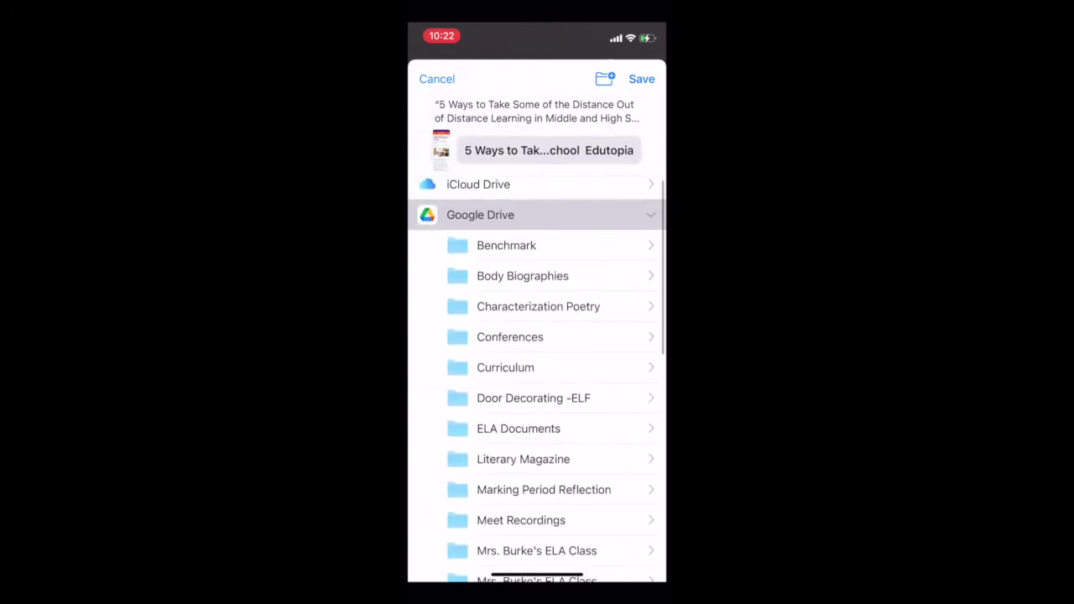
{"action": "left_click", "coordinate": [641, 78]}
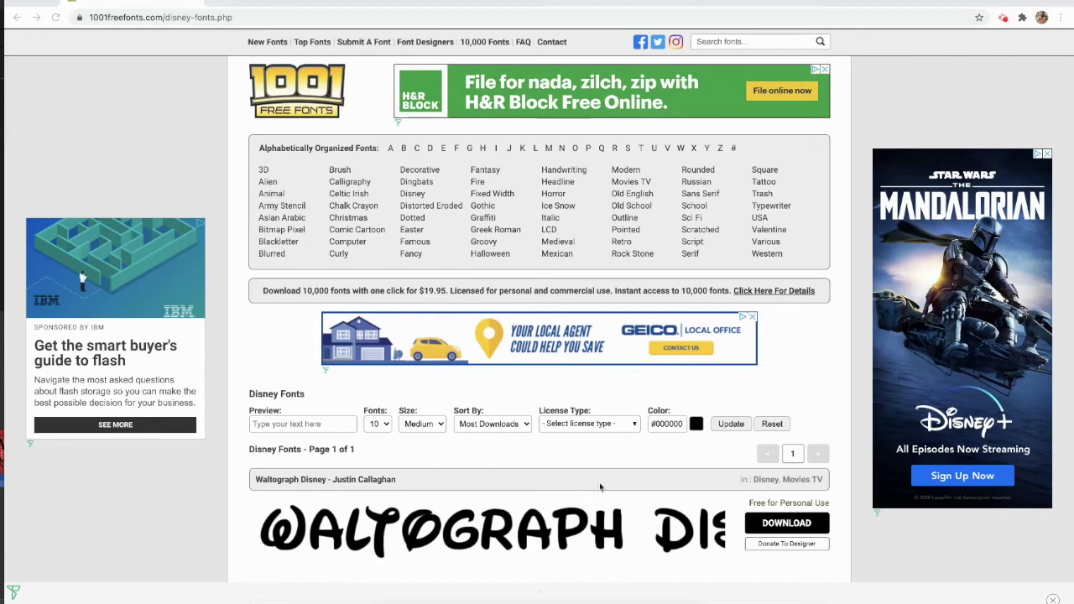
Step: Look through the Disney fonts listed on 1001freefonts.com in Chrome
{"action": "scroll", "coordinate": [592, 514], "scroll_direction": "down", "scroll_amount": 10}
{"action": "scroll", "coordinate": [592, 514], "scroll_direction": "up", "scroll_amount": 7}
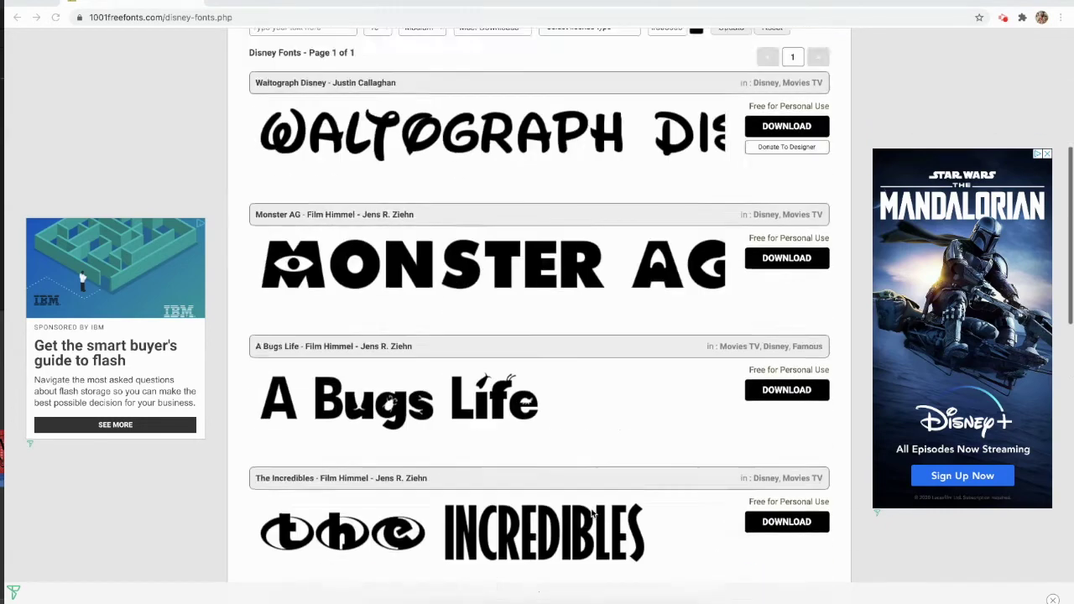
{"action": "scroll", "coordinate": [591, 514], "scroll_direction": "down", "scroll_amount": 4}
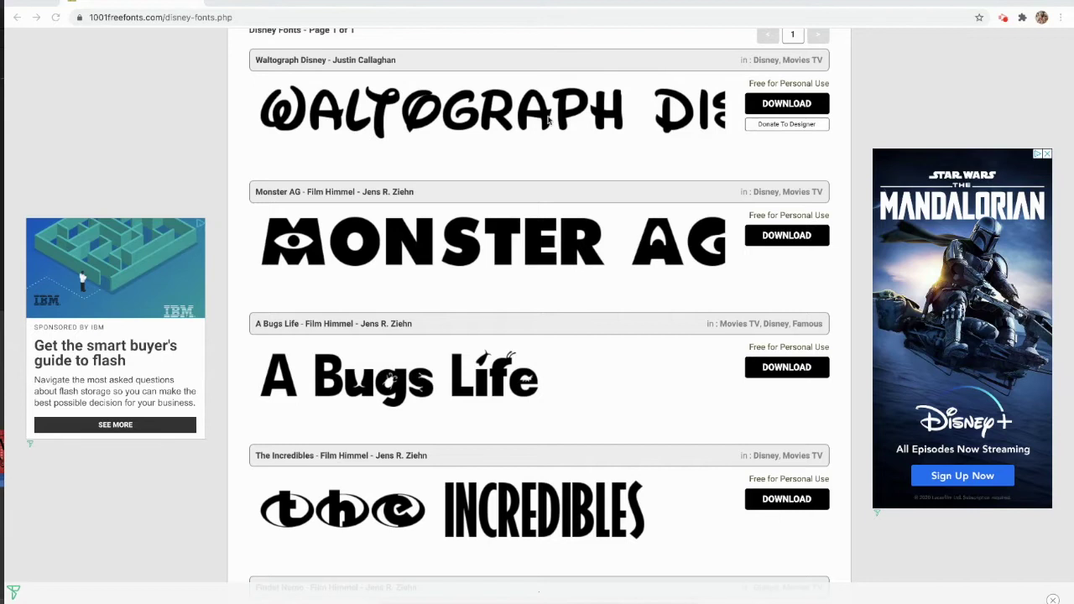
{"action": "scroll", "coordinate": [551, 374], "scroll_direction": "down", "scroll_amount": 4}
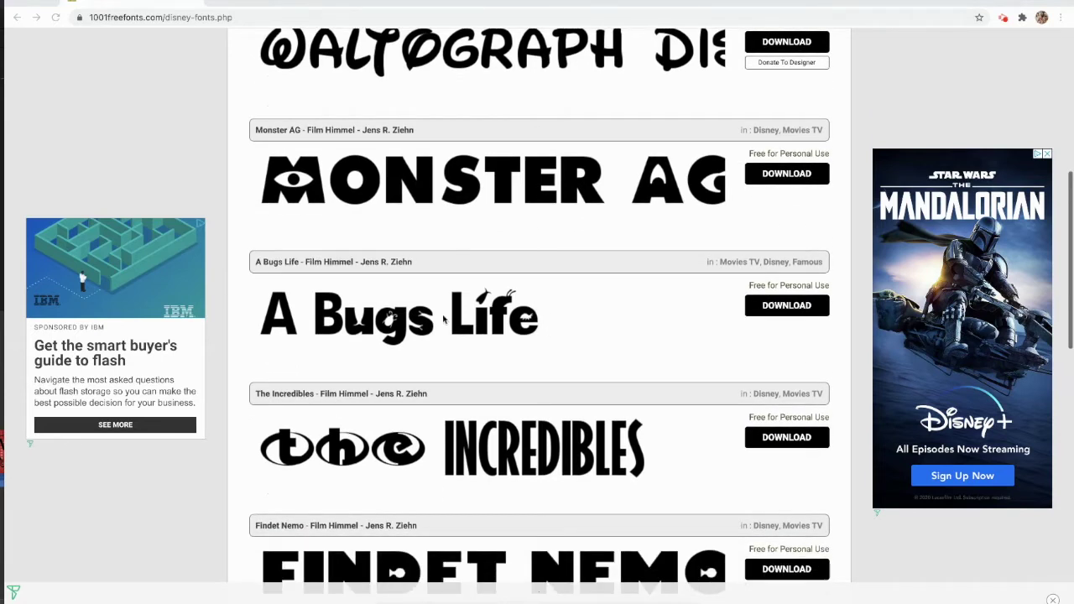
{"action": "scroll", "coordinate": [560, 386], "scroll_direction": "down", "scroll_amount": 3}
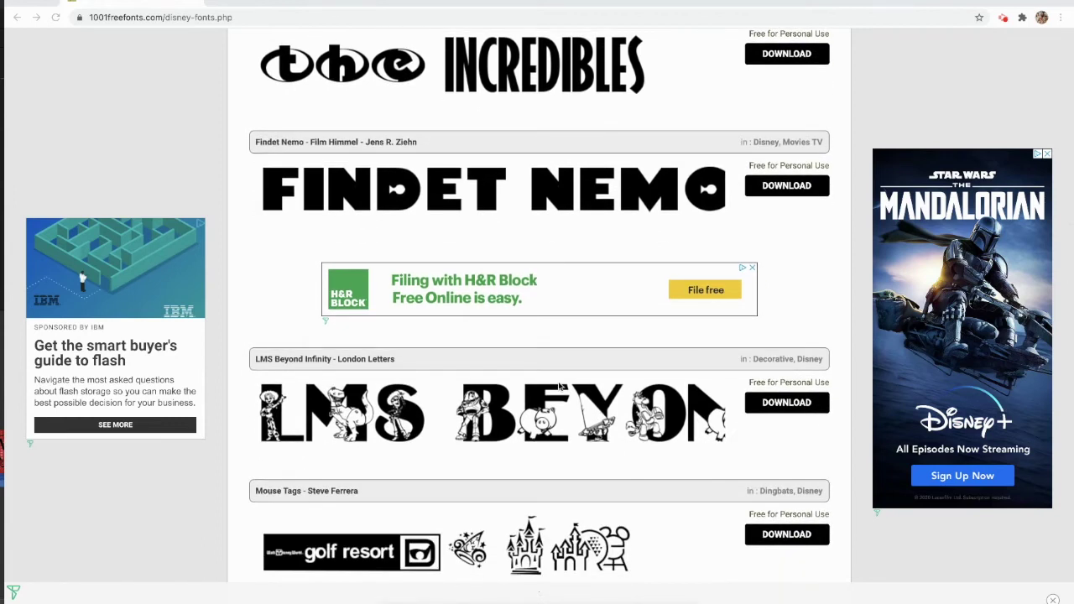
{"action": "scroll", "coordinate": [559, 384], "scroll_direction": "up", "scroll_amount": 1}
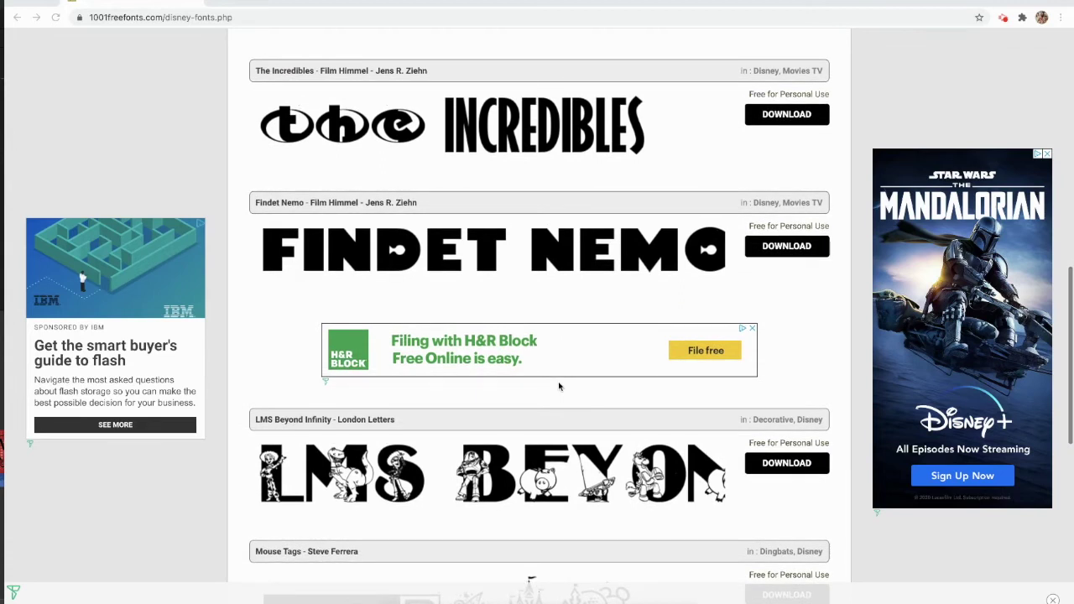
{"action": "scroll", "coordinate": [558, 381], "scroll_direction": "up", "scroll_amount": 6}
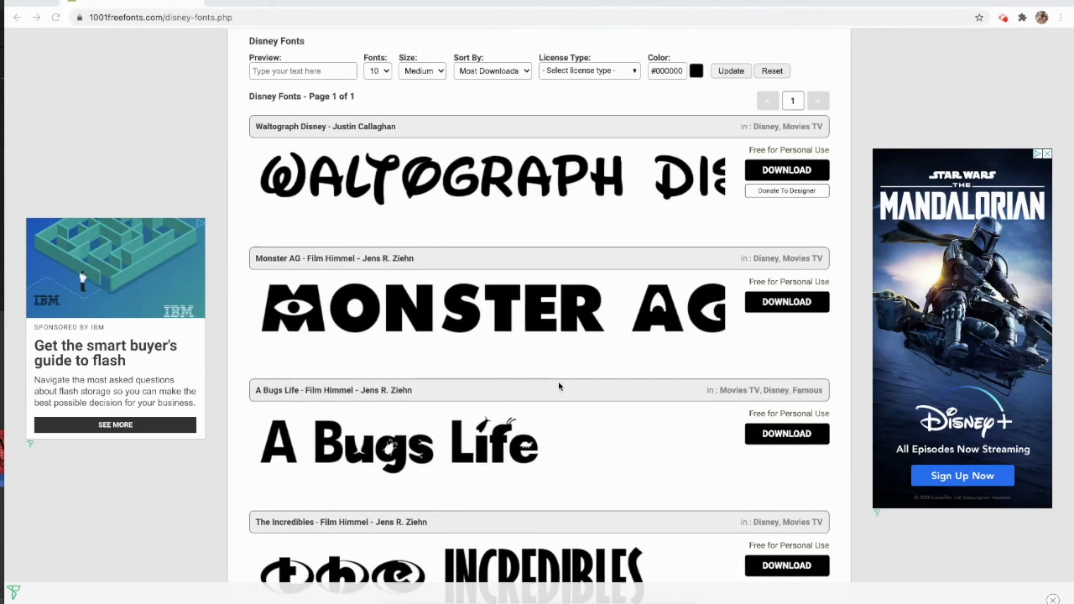
{"action": "scroll", "coordinate": [558, 381], "scroll_direction": "up", "scroll_amount": 5}
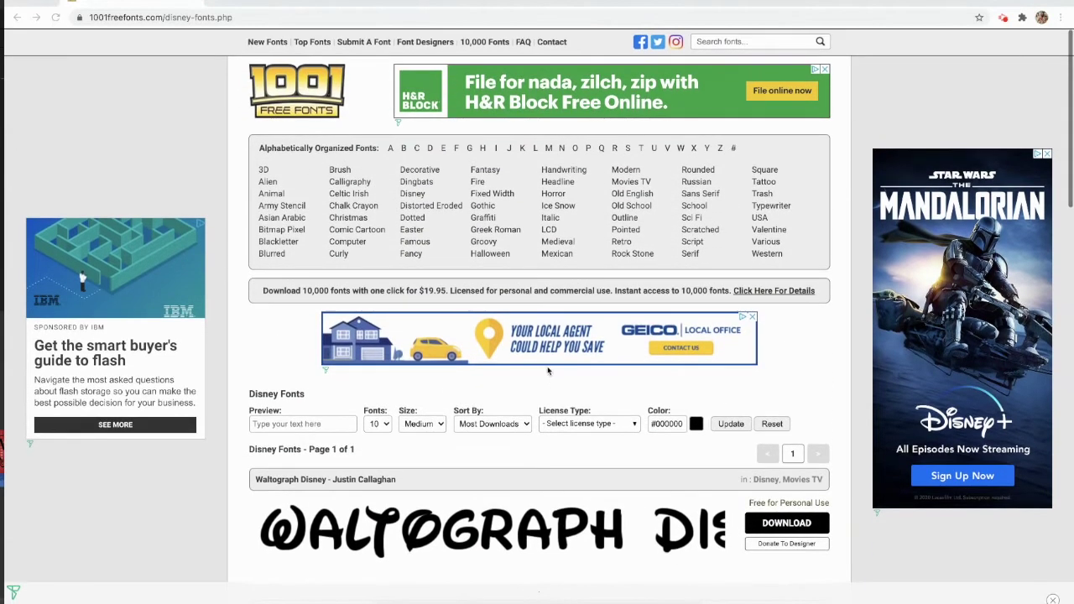
Step: Open the Comic Cartoon font category and look through the fonts it offers
{"action": "left_click", "coordinate": [347, 241]}
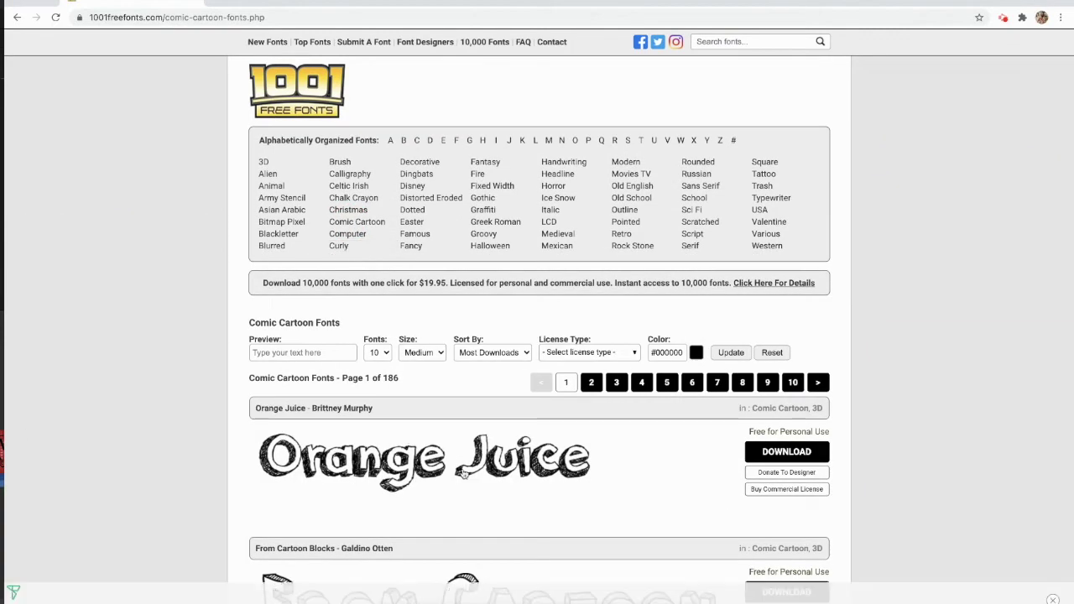
{"action": "scroll", "coordinate": [462, 472], "scroll_direction": "down", "scroll_amount": 5}
{"action": "scroll", "coordinate": [463, 473], "scroll_direction": "down", "scroll_amount": 3}
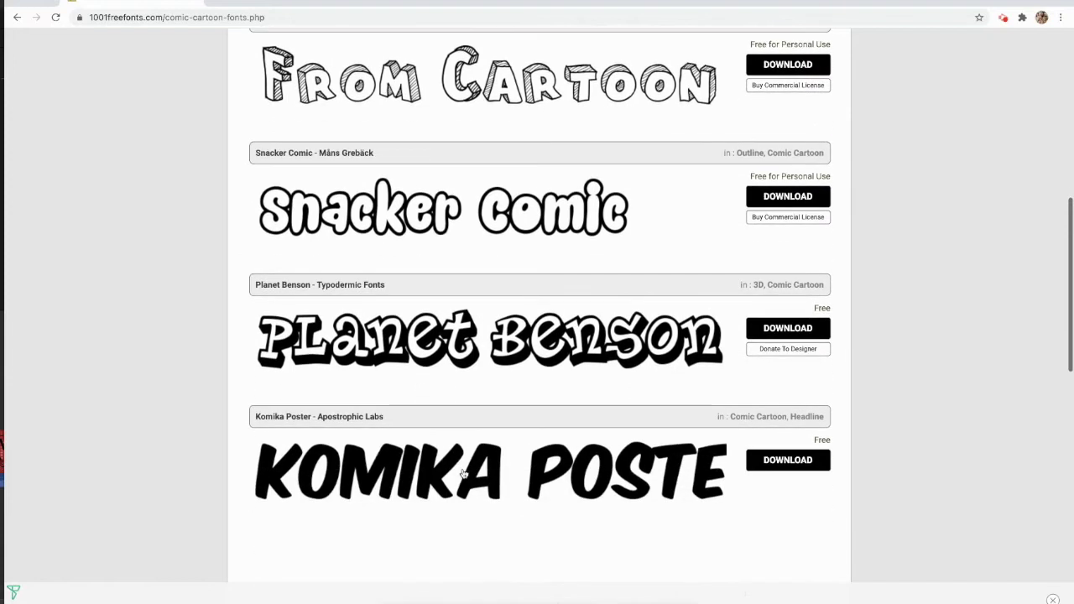
{"action": "scroll", "coordinate": [463, 472], "scroll_direction": "down", "scroll_amount": 5}
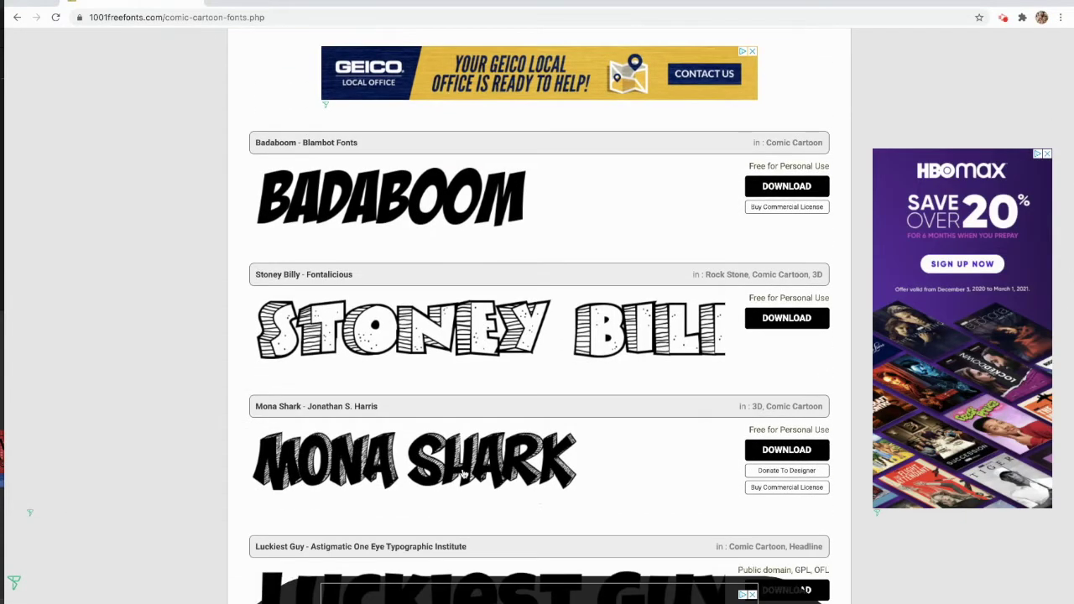
{"action": "scroll", "coordinate": [534, 341], "scroll_direction": "up", "scroll_amount": 10}
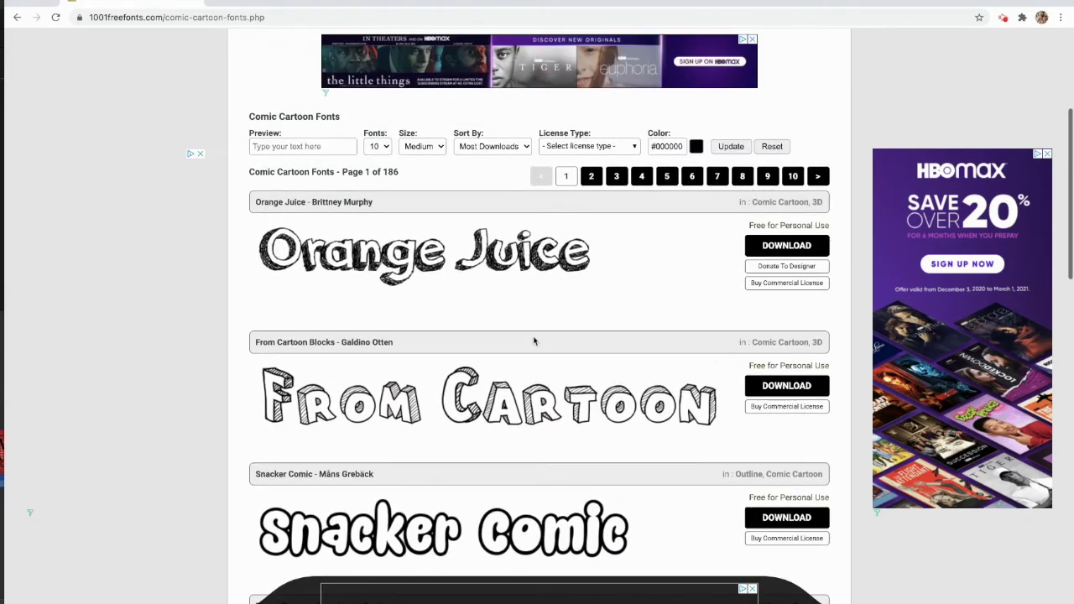
Step: Download the From Cartoon Blocks font and install it from its TTF file
{"action": "left_click", "coordinate": [776, 388]}
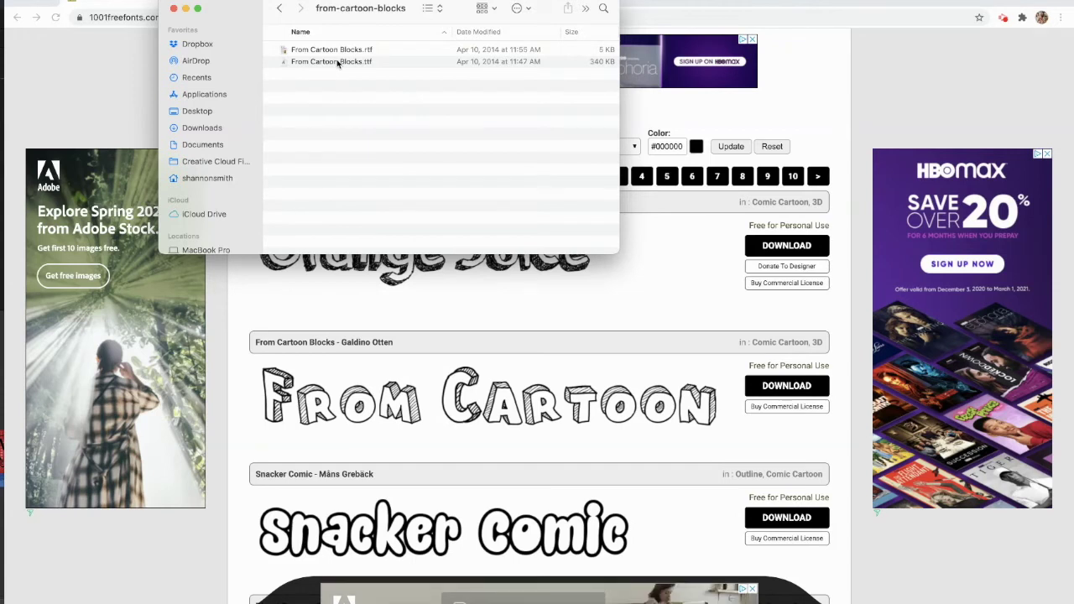
{"action": "double_click", "coordinate": [337, 64]}
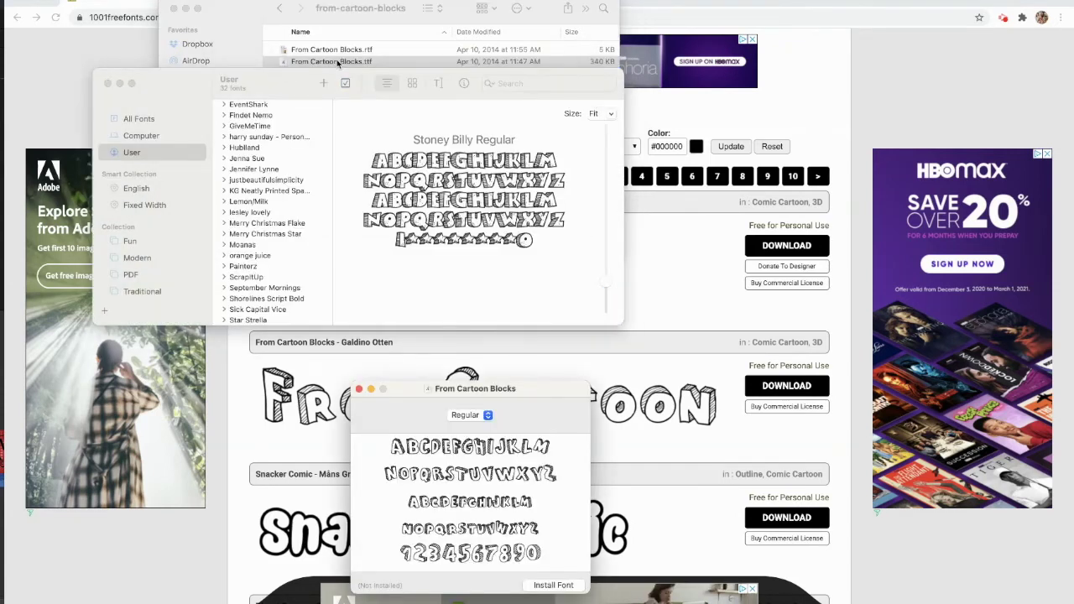
{"action": "left_click", "coordinate": [562, 586]}
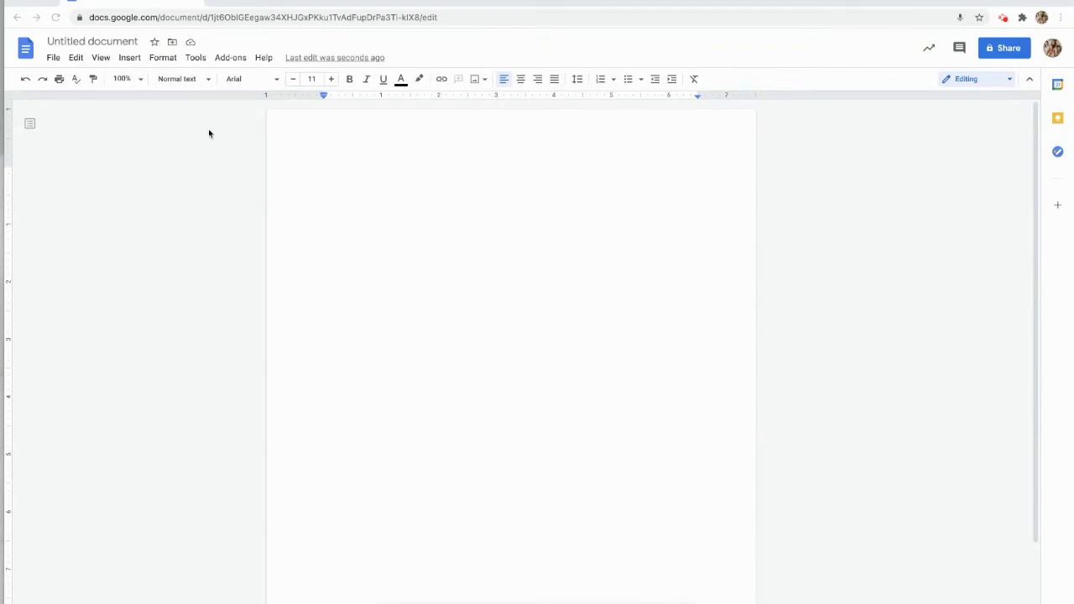
Step: In the blank Google Docs document, turn on voice typing and start dictating in English (US)
{"action": "left_click", "coordinate": [196, 58]}
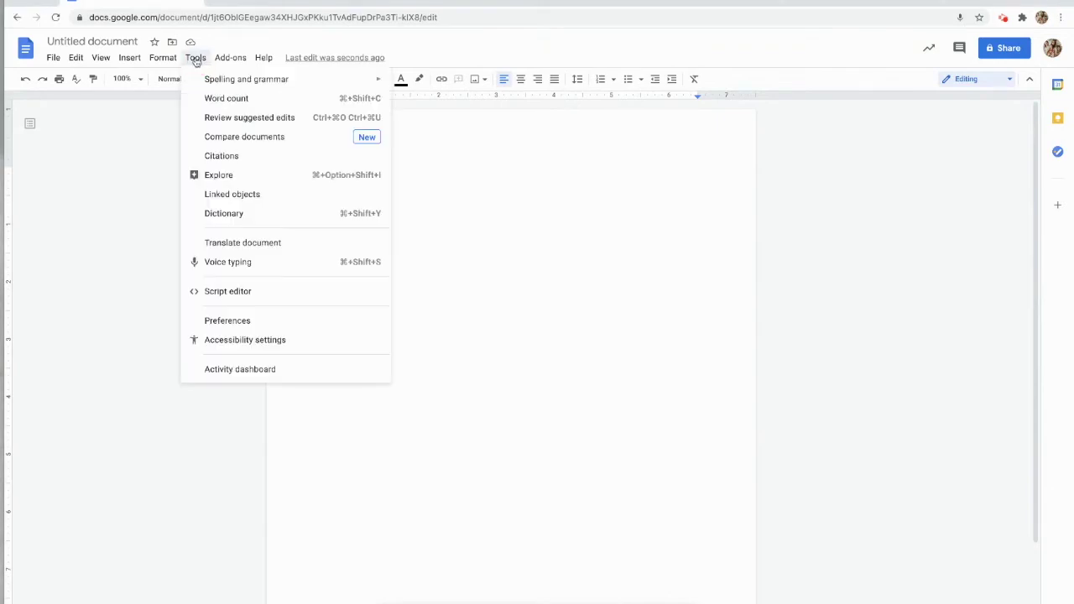
{"action": "left_click", "coordinate": [244, 271]}
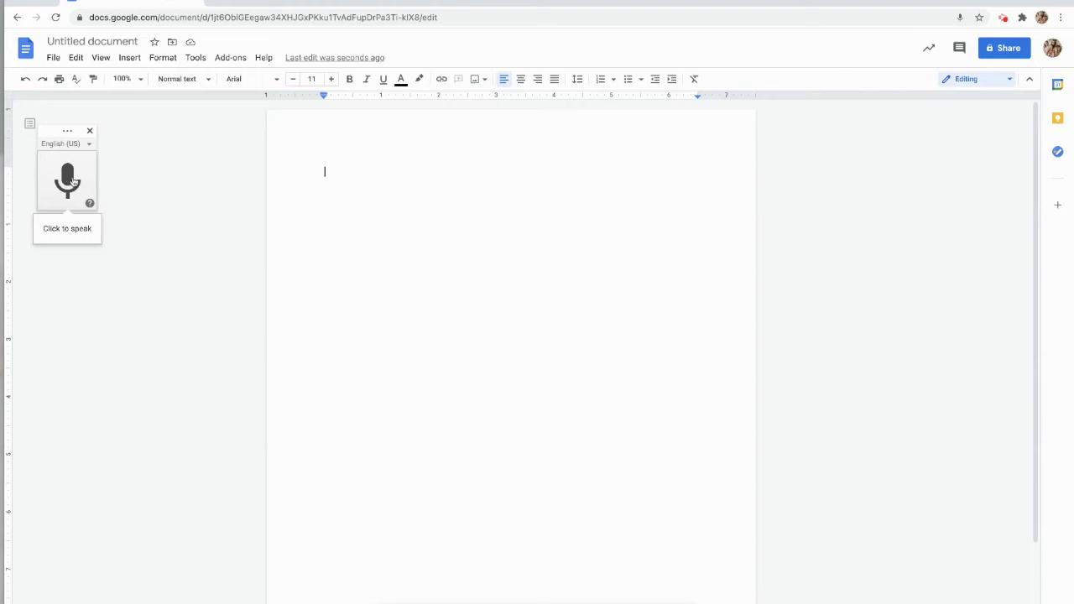
{"action": "left_click", "coordinate": [89, 144]}
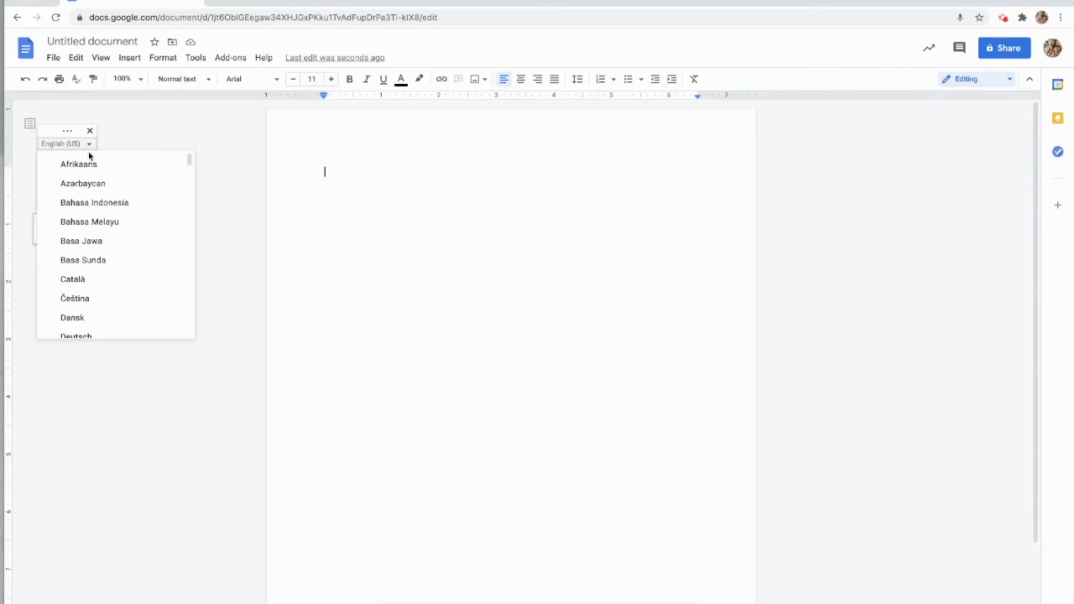
{"action": "left_click", "coordinate": [70, 144]}
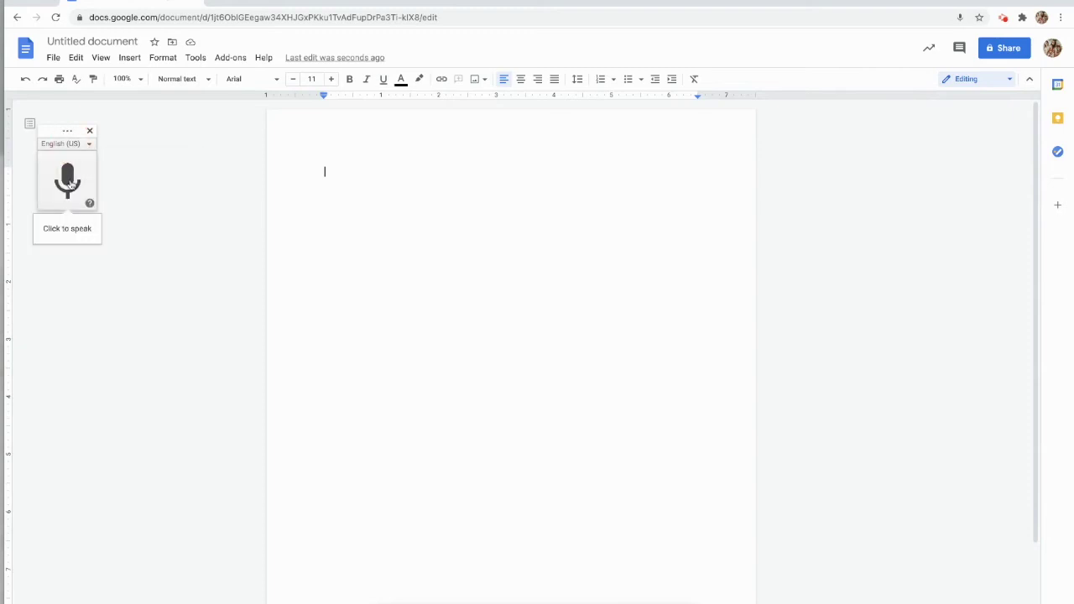
{"action": "left_click", "coordinate": [70, 183]}
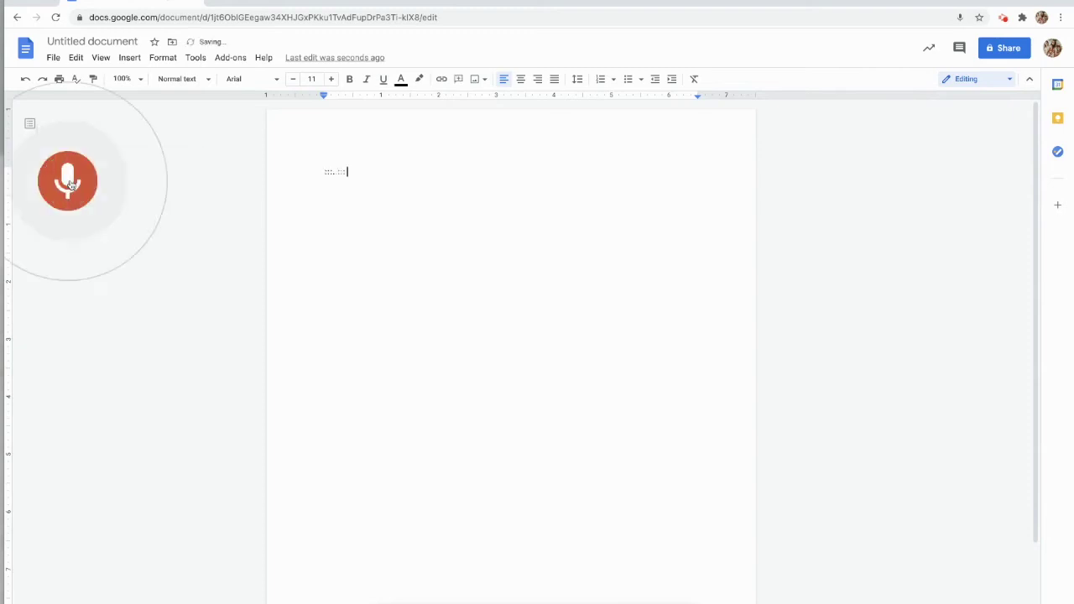